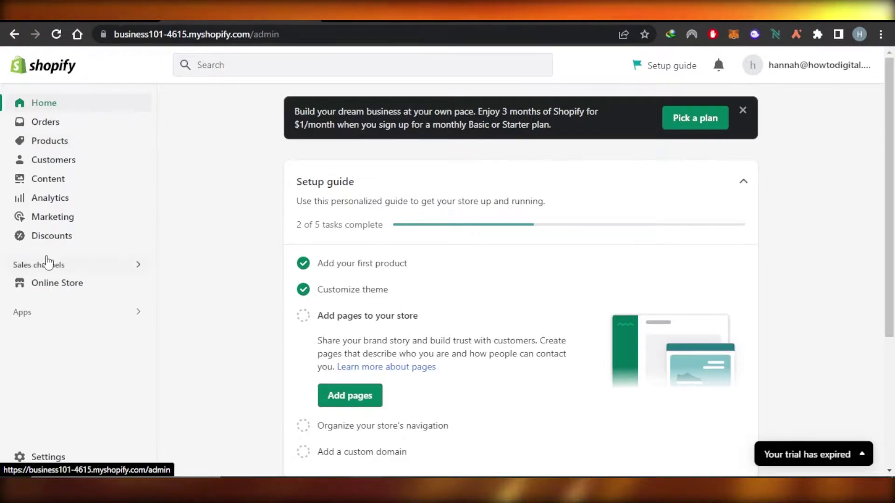
# Open the current Dawn theme in the theme editor from Online Store's themes.
pyautogui.click(69, 296)
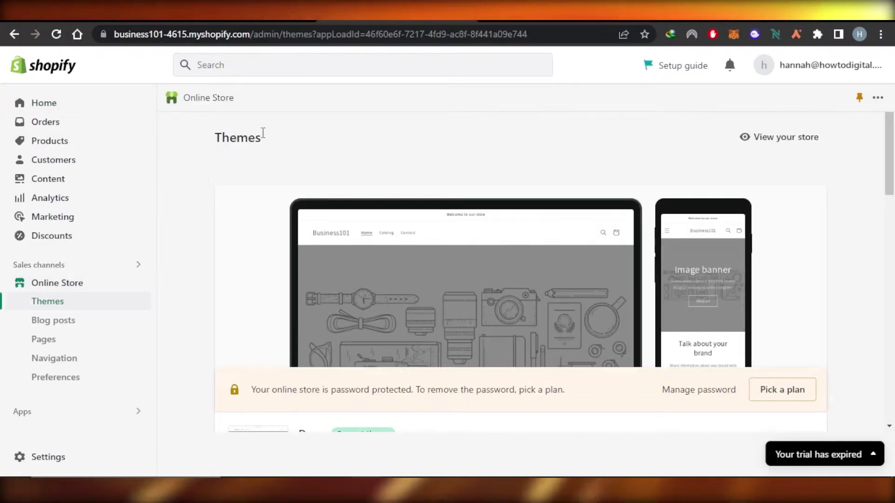
pyautogui.scroll(-4, 862, 121)
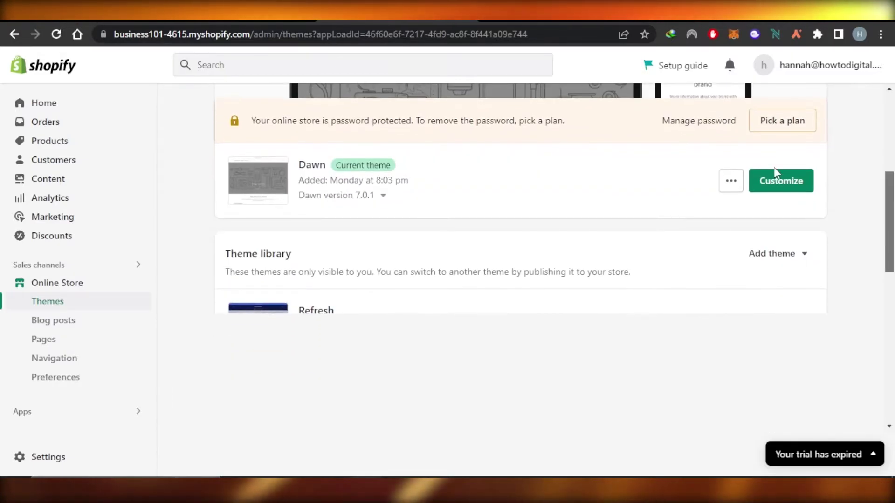
pyautogui.click(781, 182)
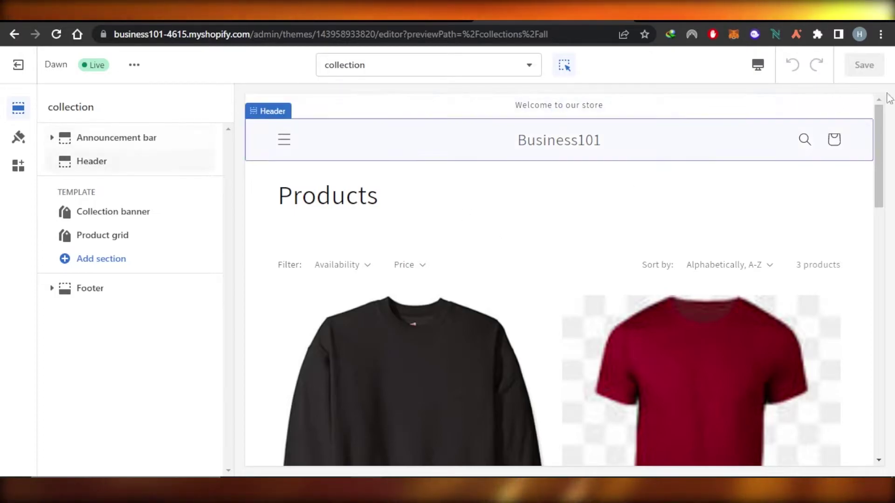
pyautogui.moveTo(877, 125)
pyautogui.mouseDown()
pyautogui.moveTo(887, 184)
pyautogui.moveTo(877, 123)
pyautogui.mouseUp()
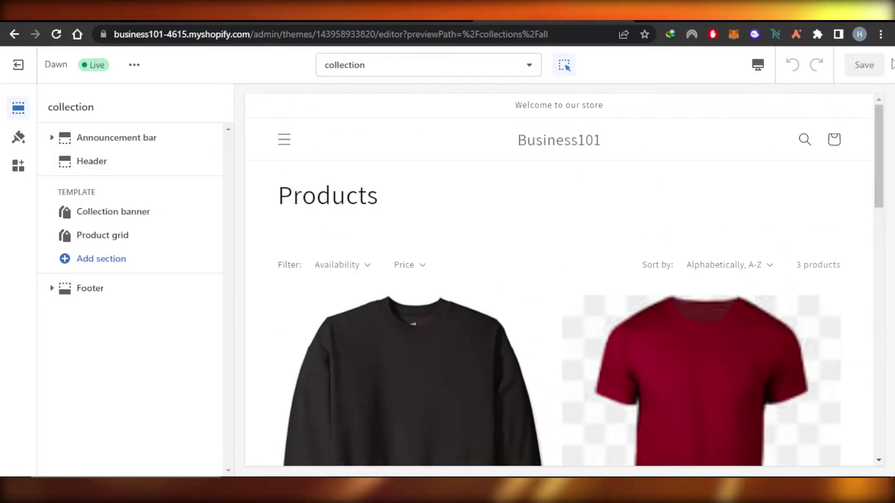
# Expand Colors under Theme settings to show button and Accent 1 colours.
pyautogui.click(19, 140)
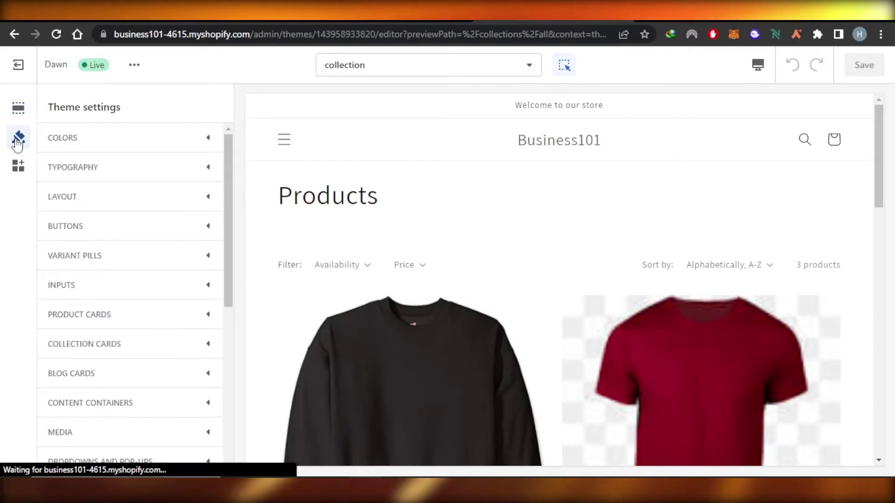
pyautogui.click(198, 137)
pyautogui.moveTo(231, 159); pyautogui.dragTo(225, 285)
pyautogui.scroll(3, 114, 365)
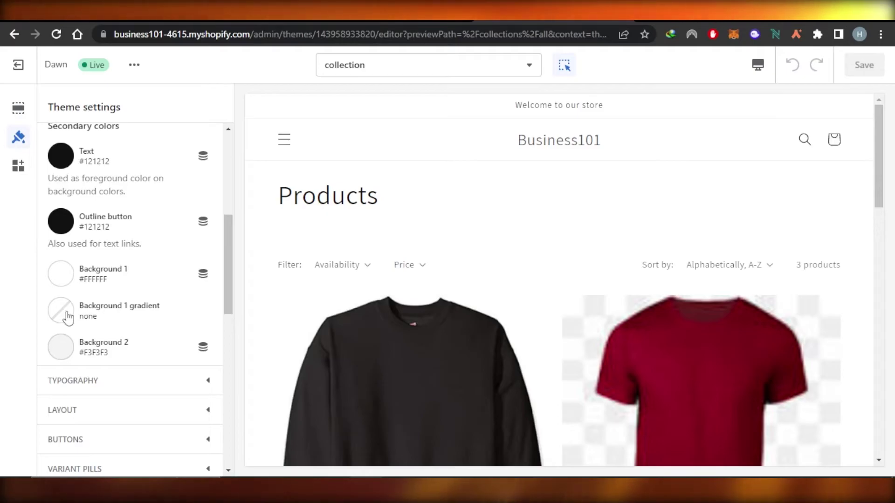
pyautogui.moveTo(229, 245)
pyautogui.mouseDown()
pyautogui.moveTo(226, 300)
pyautogui.moveTo(230, 189)
pyautogui.moveTo(233, 264)
pyautogui.moveTo(223, 177)
pyautogui.mouseUp()
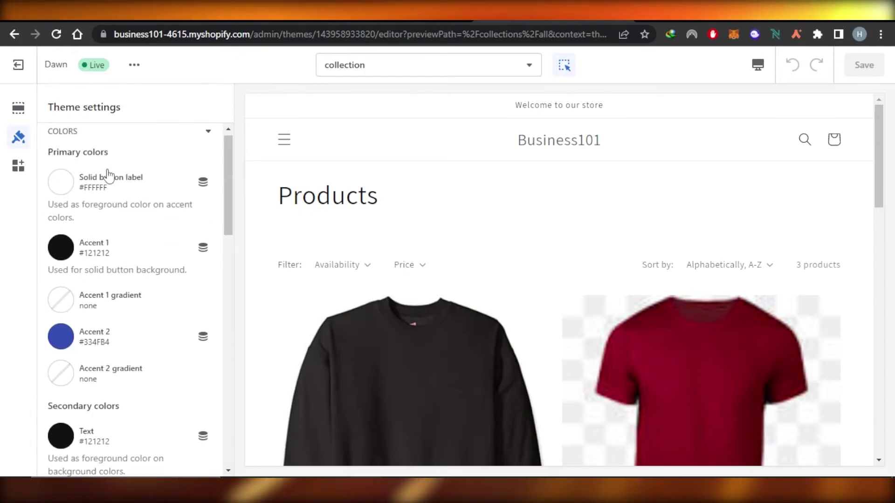
pyautogui.scroll(1, 155, 165)
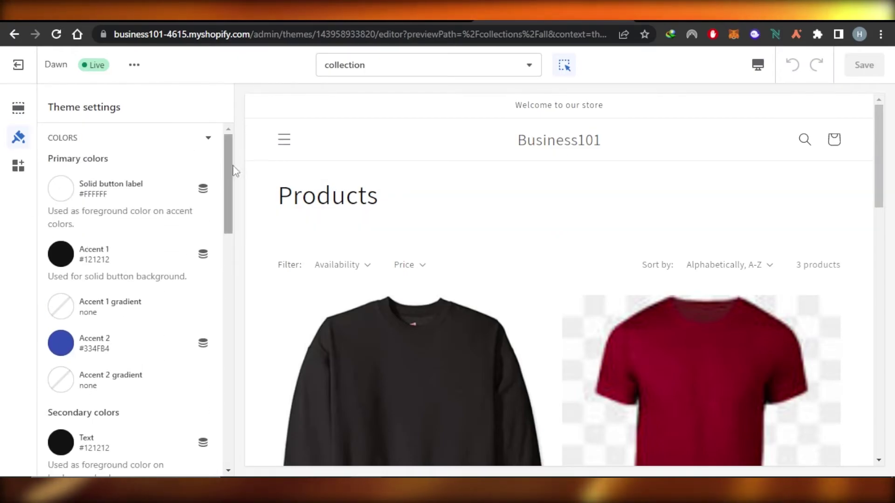
pyautogui.moveTo(230, 186)
pyautogui.mouseDown()
pyautogui.moveTo(230, 299)
pyautogui.moveTo(230, 164)
pyautogui.mouseUp()
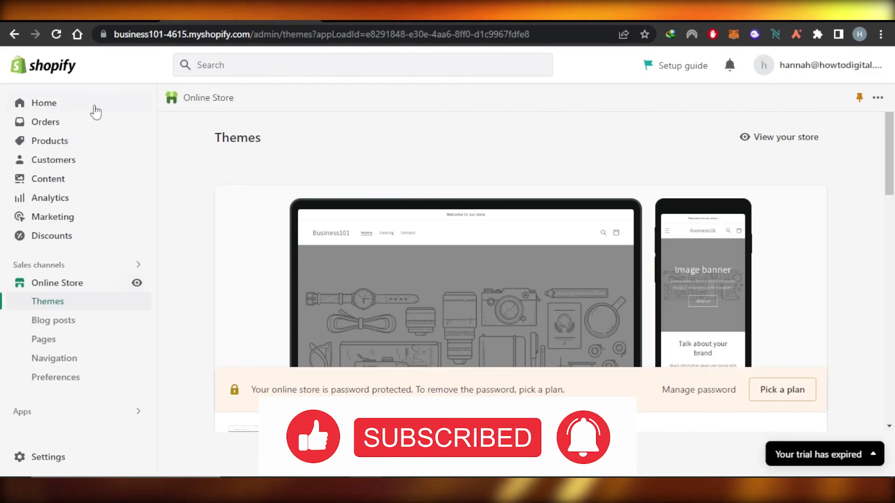
# Go back to the Shopify admin Home dashboard with the setup guide.
pyautogui.click(84, 110)
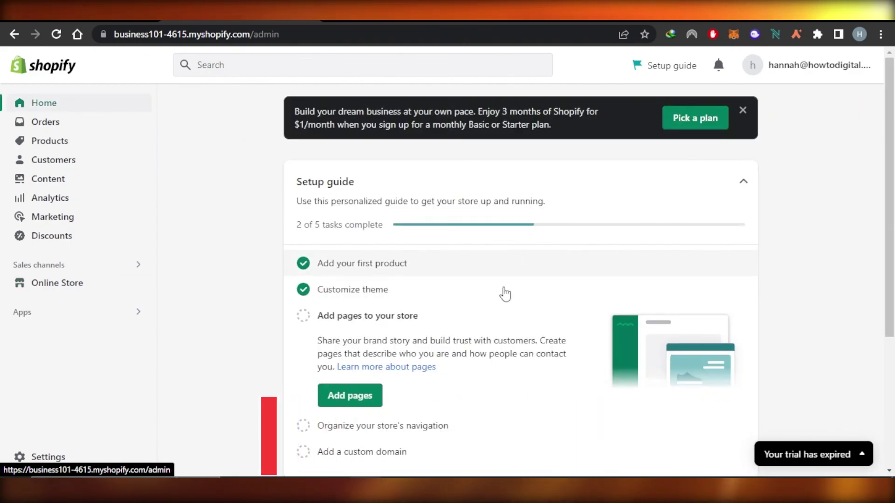